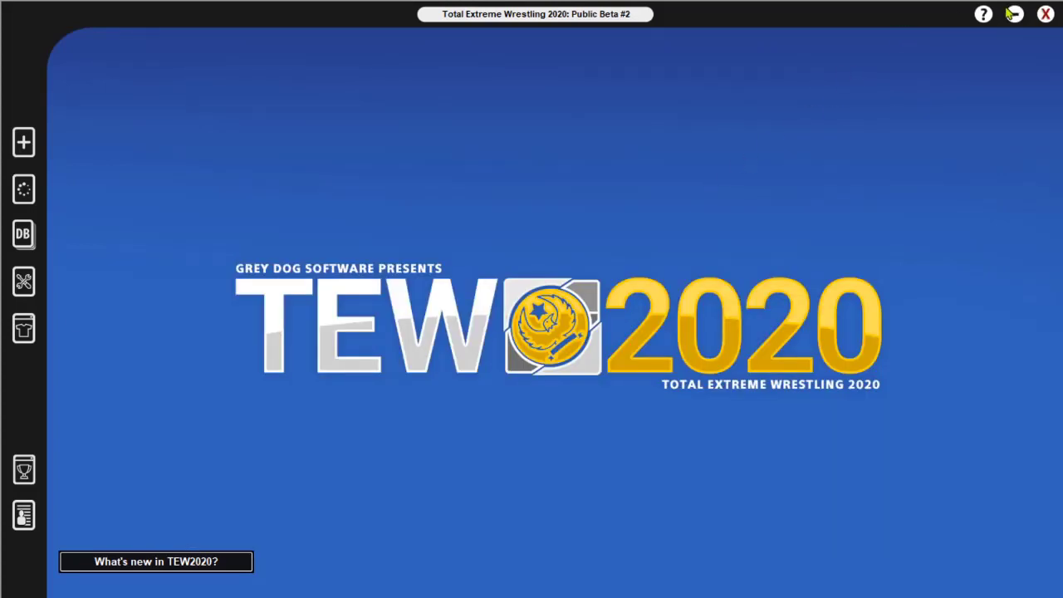
Step: Minimize TEW2020 and bring back Firefox showing the TeamViewer website
{"action": "left_click", "coordinate": [1015, 14]}
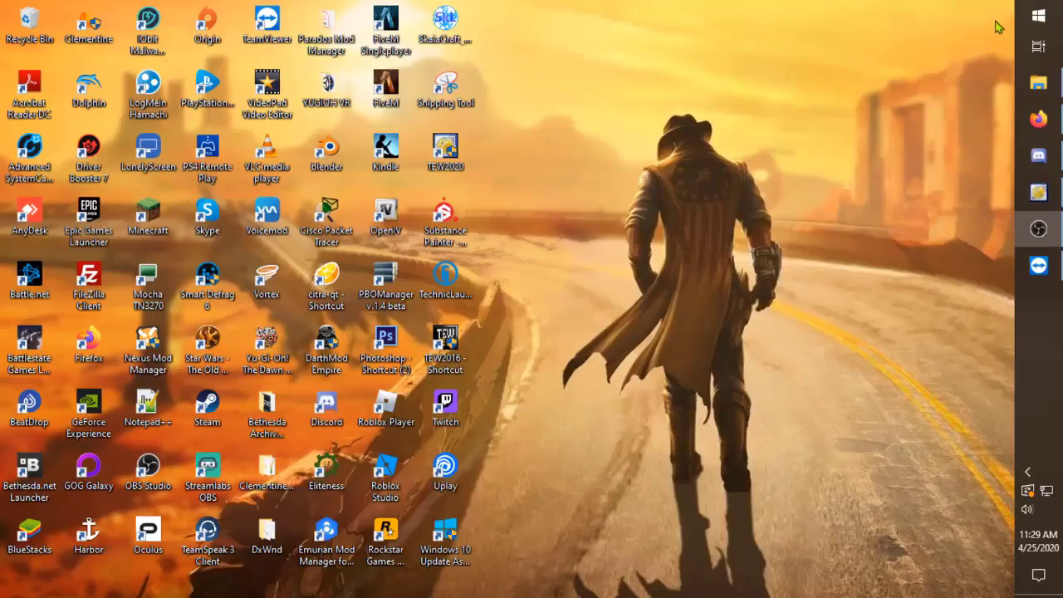
{"action": "left_click", "coordinate": [1039, 119]}
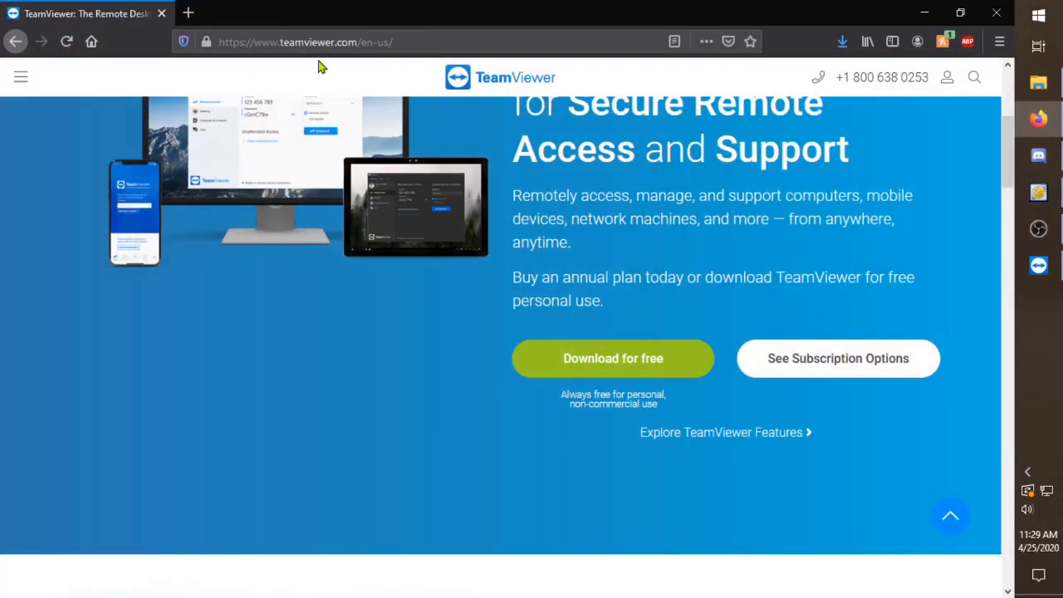
{"action": "scroll", "coordinate": [358, 351], "scroll_direction": "up", "scroll_amount": 1}
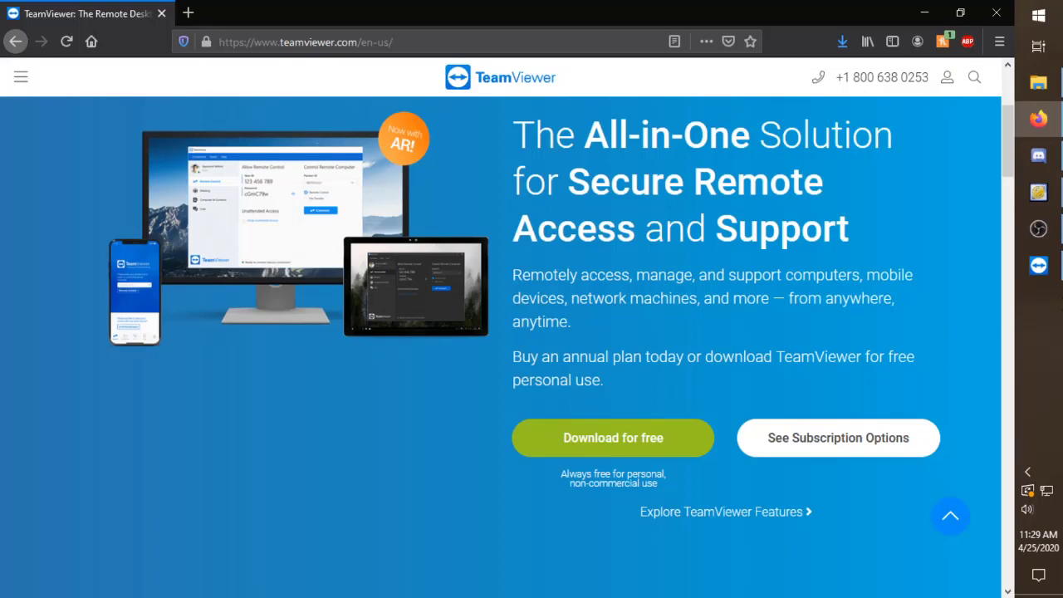
Step: Start the free TeamViewer download, cancel the save prompt, close the thank-you tab, and bring up TeamViewer
{"action": "mouse_move", "coordinate": [1051, 284]}
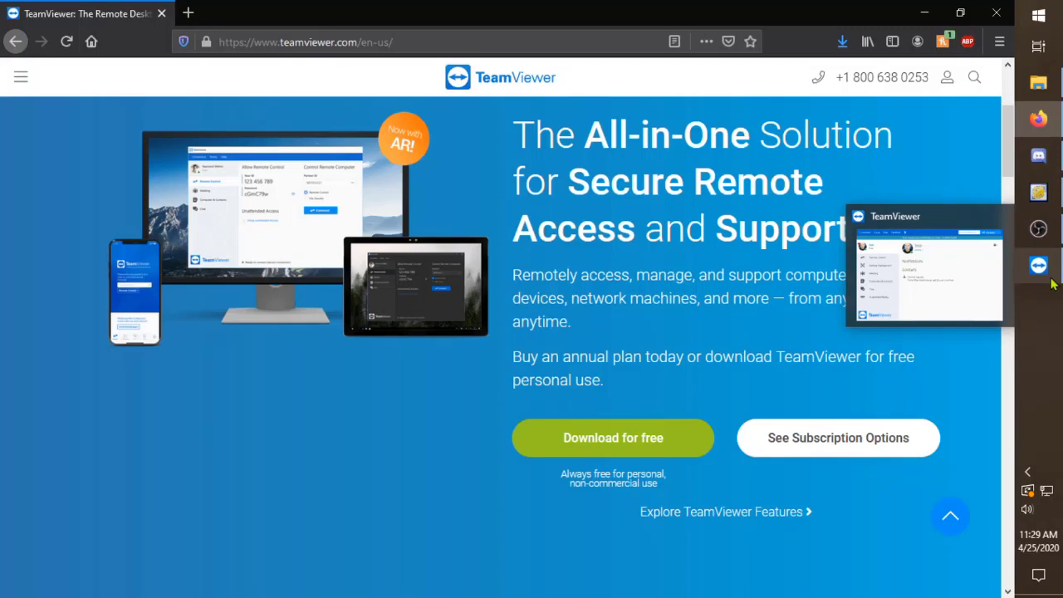
{"action": "left_click", "coordinate": [623, 449]}
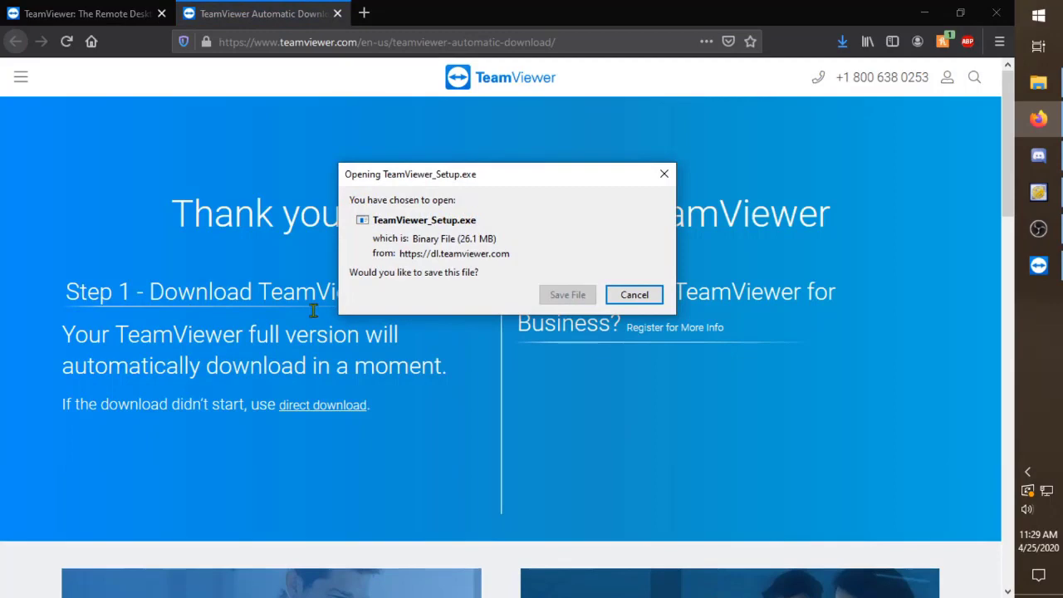
{"action": "left_click", "coordinate": [664, 173]}
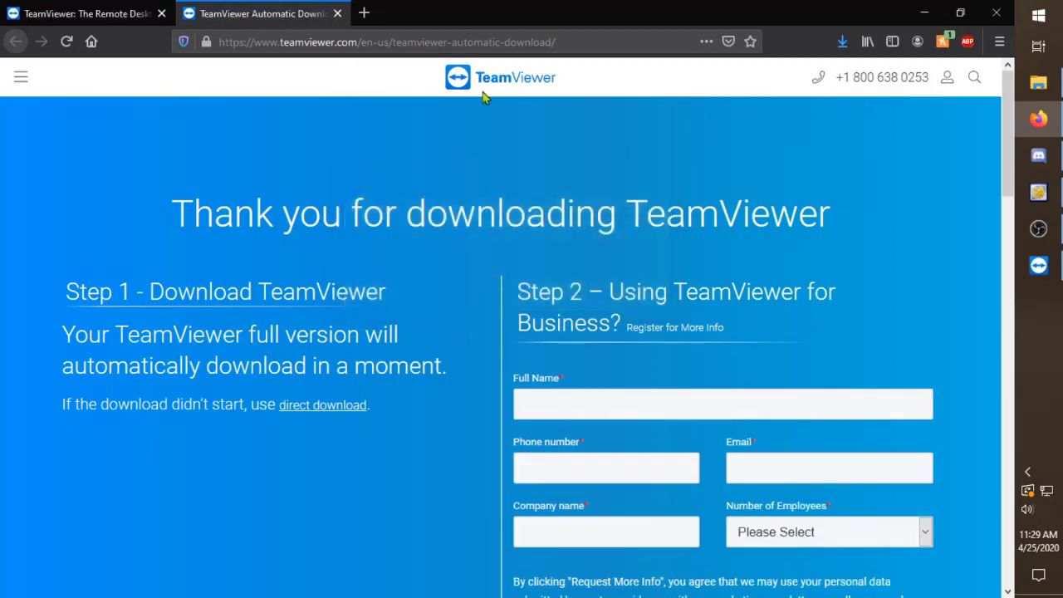
{"action": "left_click", "coordinate": [338, 14]}
{"action": "left_click", "coordinate": [1038, 265]}
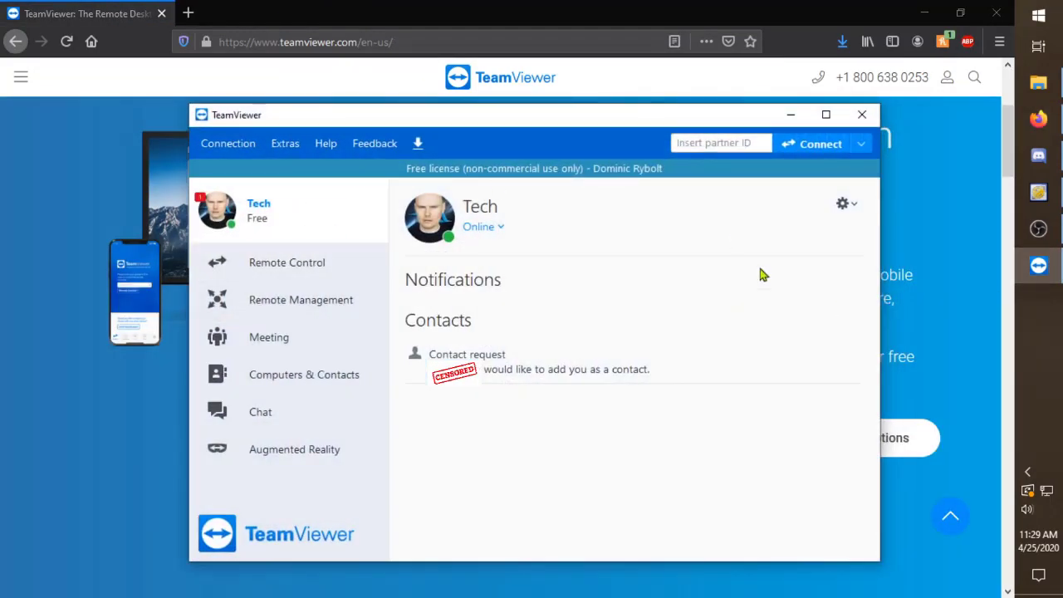
Step: Accept the pending contact request, then begin adding a new contact under Computers & Contacts
{"action": "left_click", "coordinate": [600, 379]}
{"action": "left_click", "coordinate": [530, 349]}
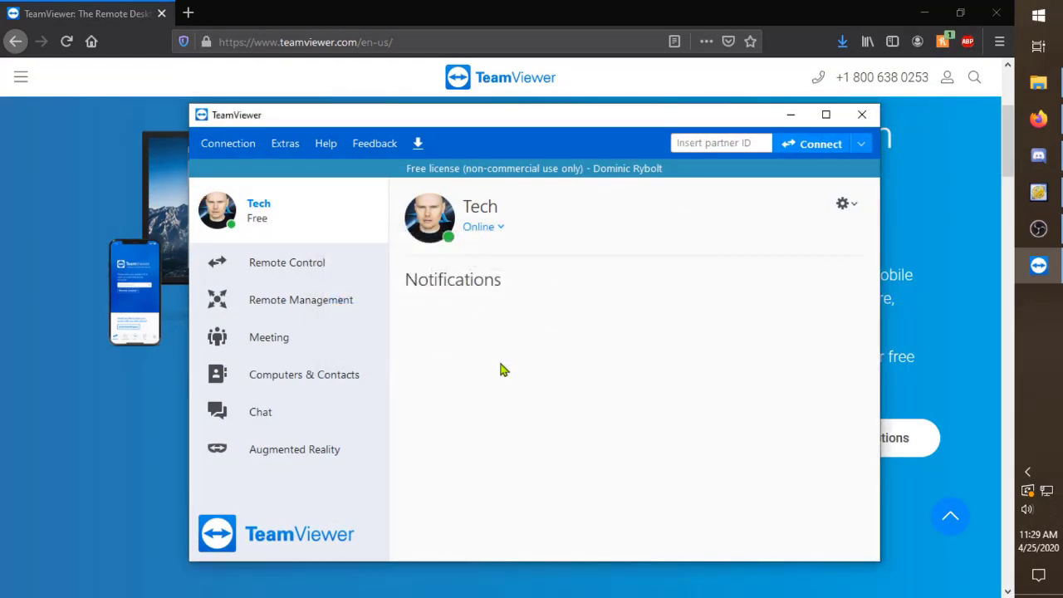
{"action": "left_click", "coordinate": [349, 375]}
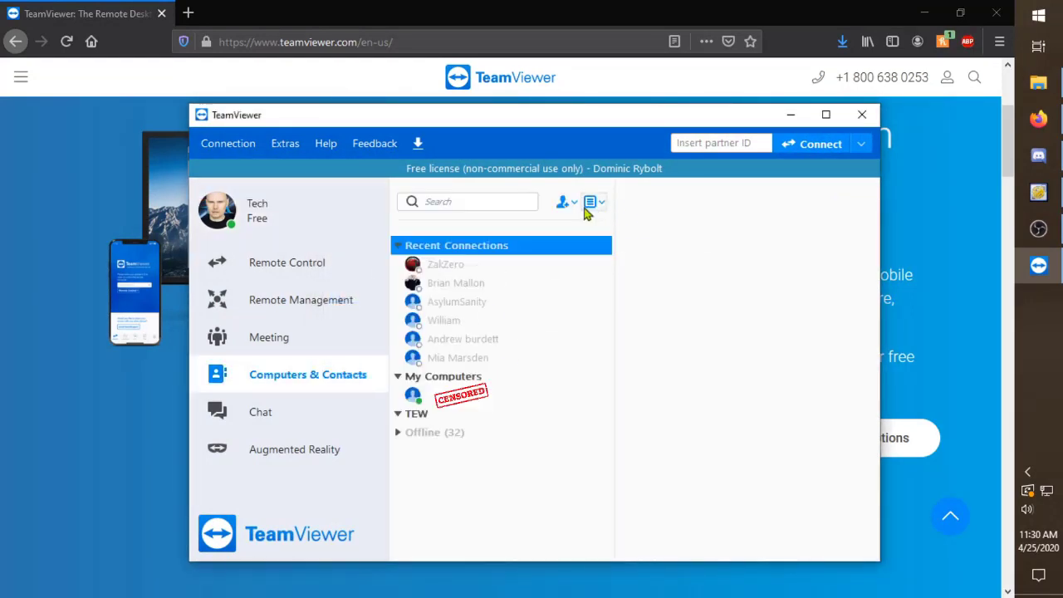
{"action": "left_click", "coordinate": [565, 203]}
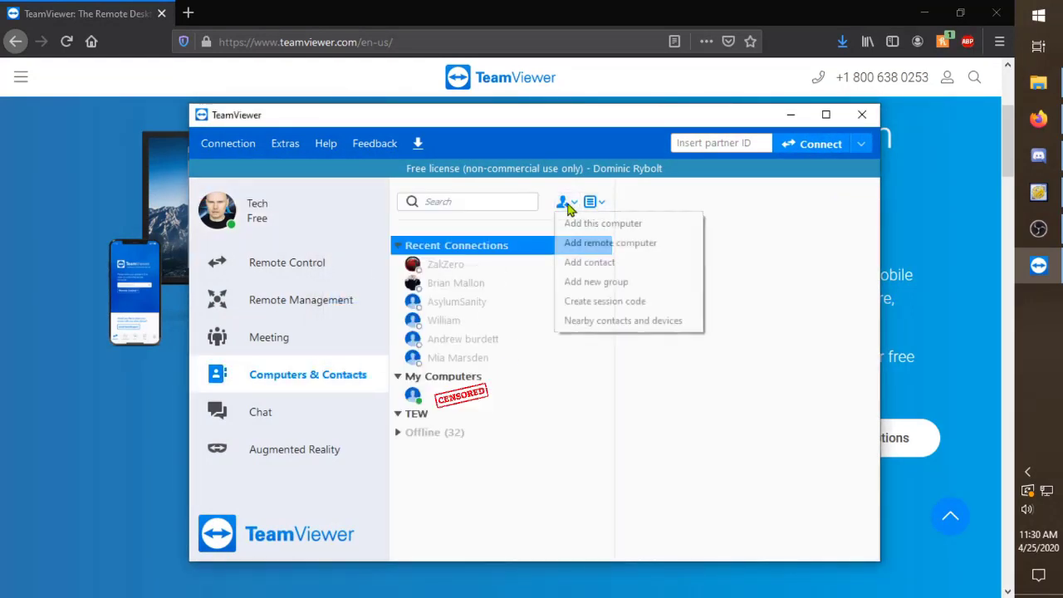
{"action": "left_click", "coordinate": [594, 263]}
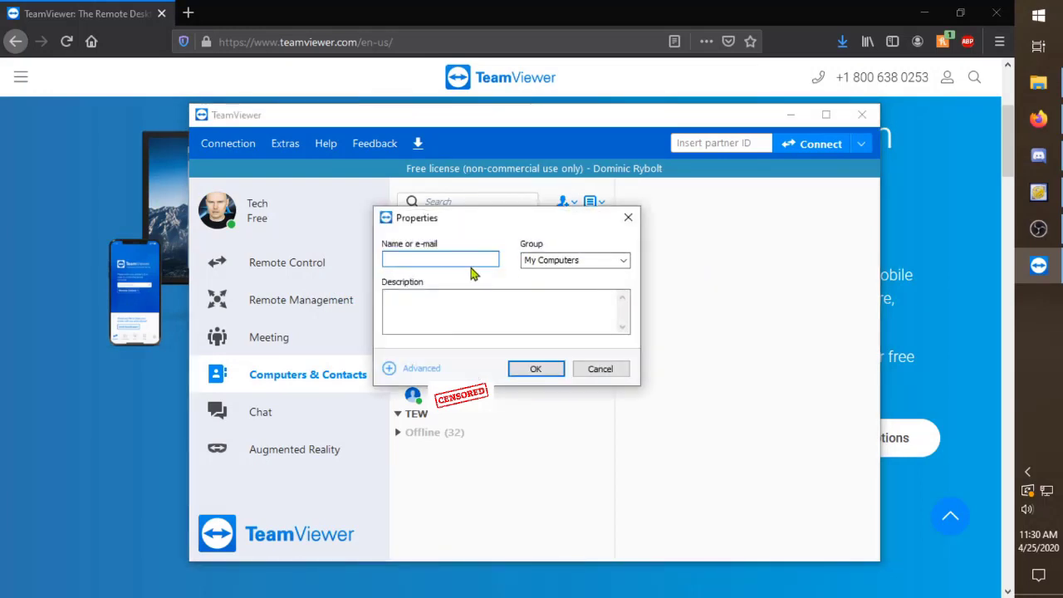
Step: Discard the new contact, generate a new random remote-control password twice, and minimize TeamViewer
{"action": "left_click", "coordinate": [628, 219]}
{"action": "left_click", "coordinate": [335, 266]}
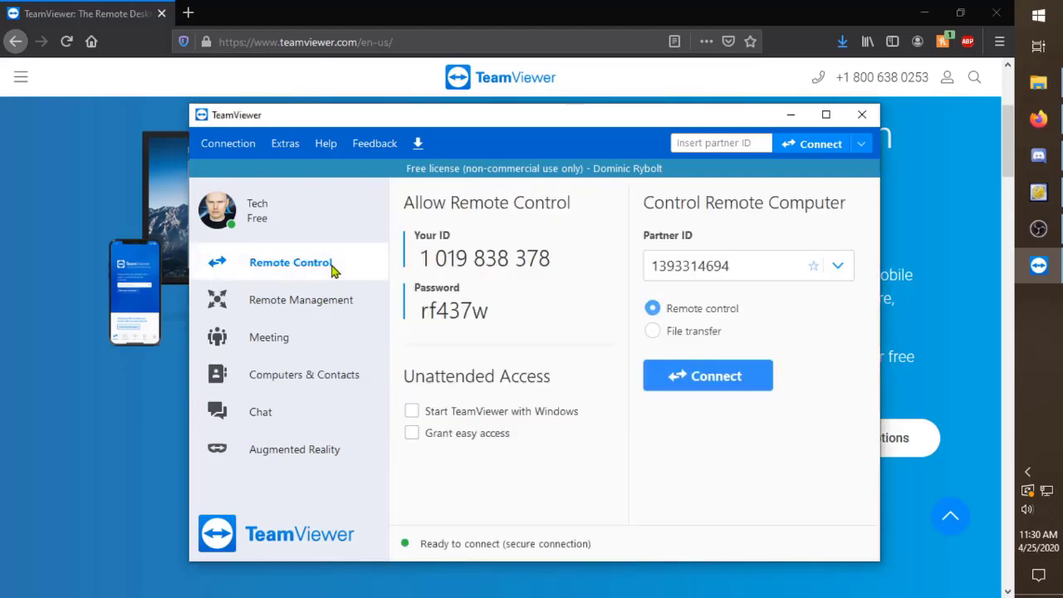
{"action": "mouse_move", "coordinate": [449, 306]}
{"action": "left_click", "coordinate": [599, 311]}
{"action": "left_click", "coordinate": [629, 339]}
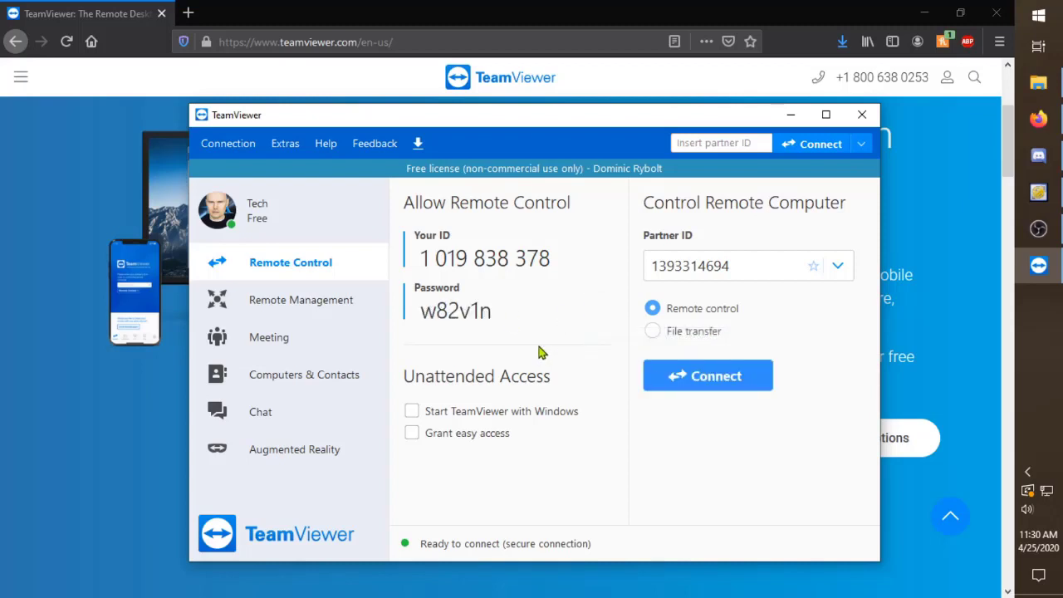
{"action": "left_click", "coordinate": [597, 311]}
{"action": "left_click", "coordinate": [607, 337]}
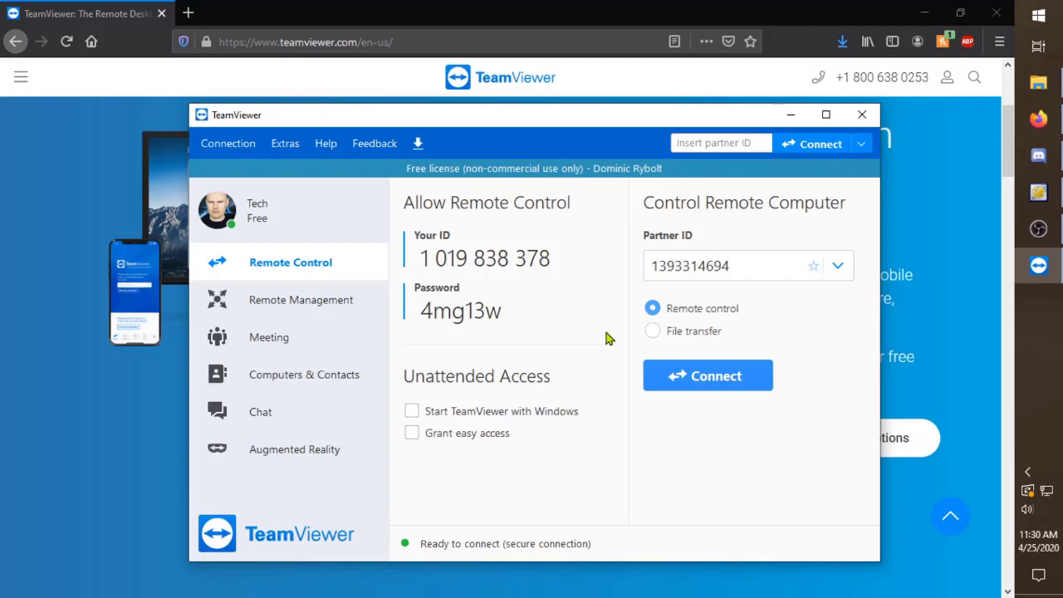
{"action": "mouse_move", "coordinate": [604, 322]}
{"action": "left_click", "coordinate": [790, 116]}
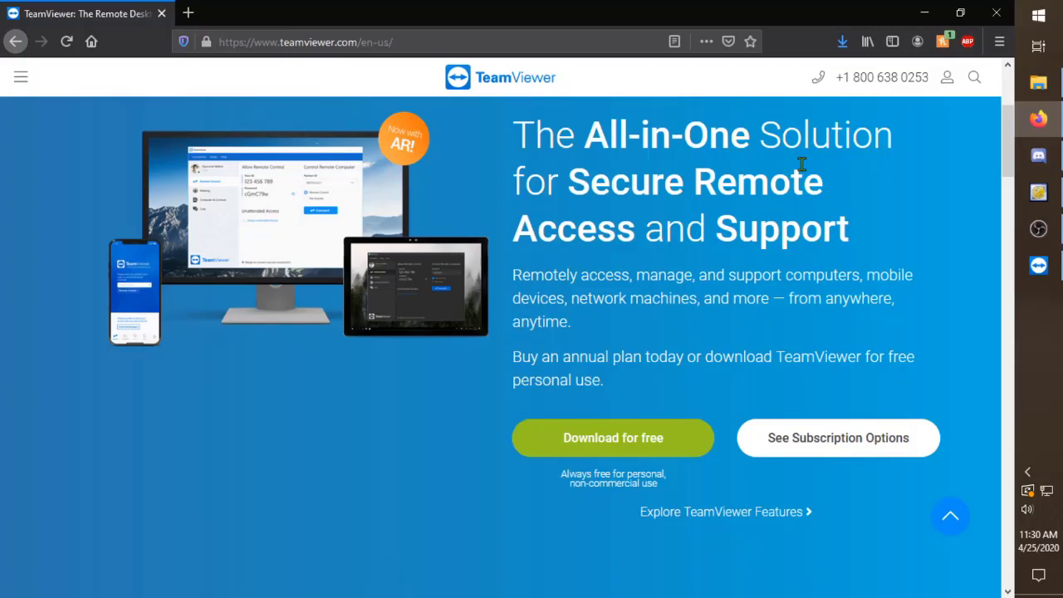
Step: Minimize Firefox, restore TEW2020, and allow the friend's remote-control request in TeamViewer
{"action": "left_click", "coordinate": [925, 12]}
{"action": "mouse_move", "coordinate": [1038, 229]}
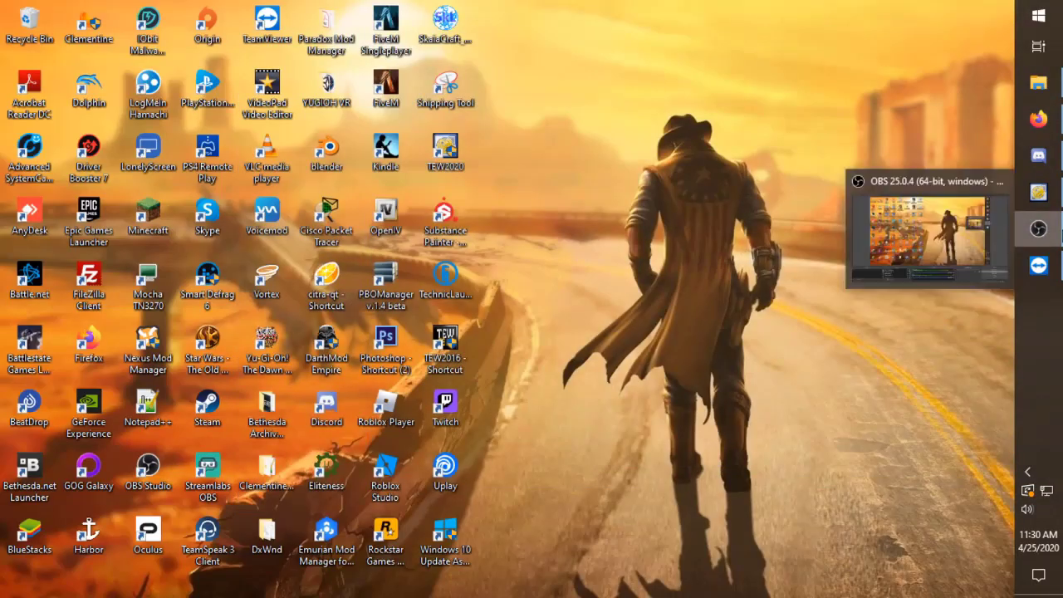
{"action": "mouse_move", "coordinate": [1038, 193]}
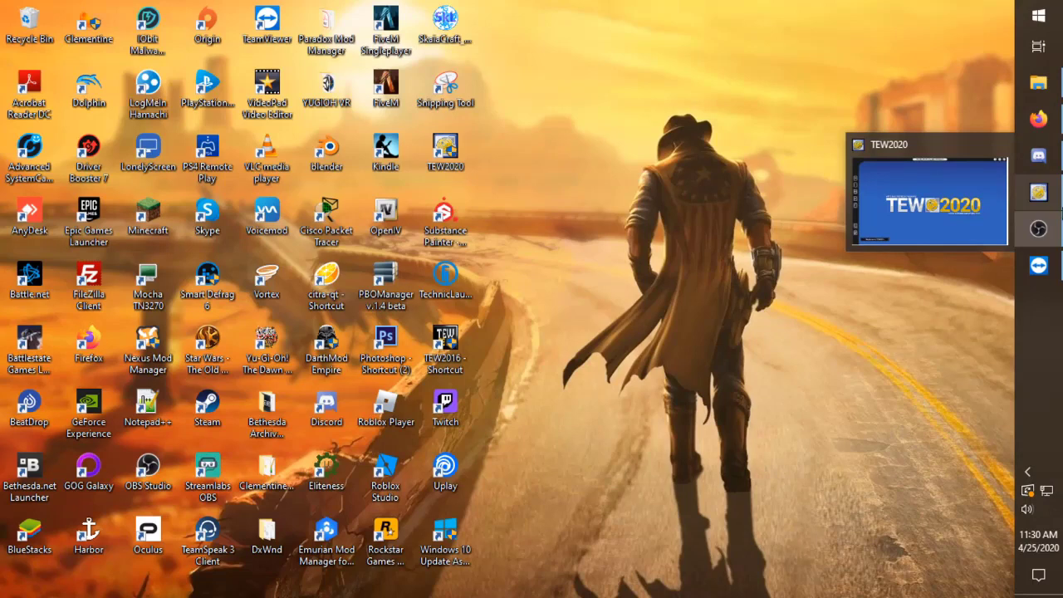
{"action": "left_click", "coordinate": [1038, 192]}
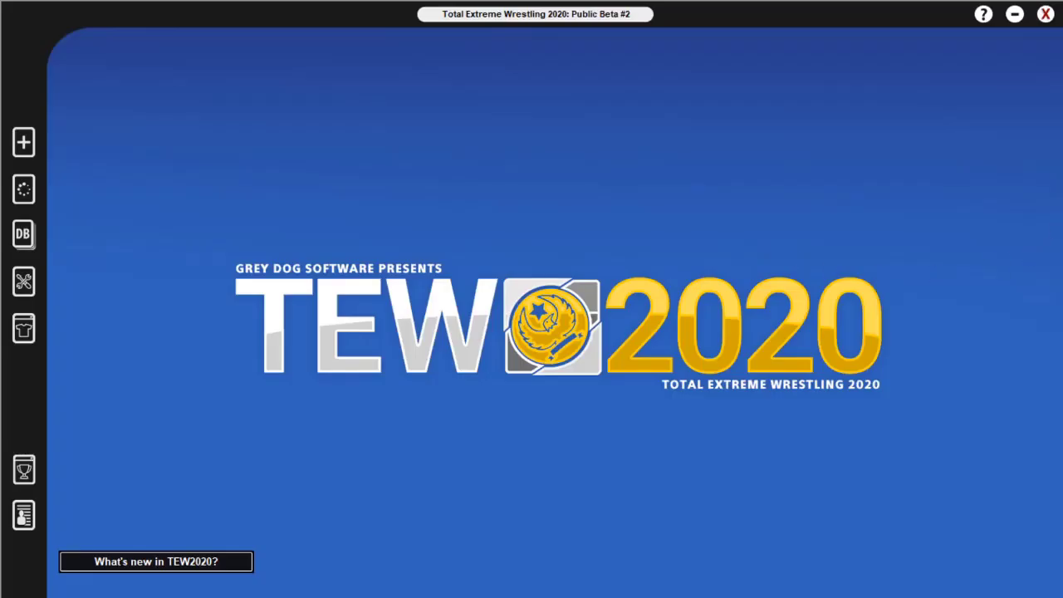
{"action": "key", "text": "alt+Tab"}
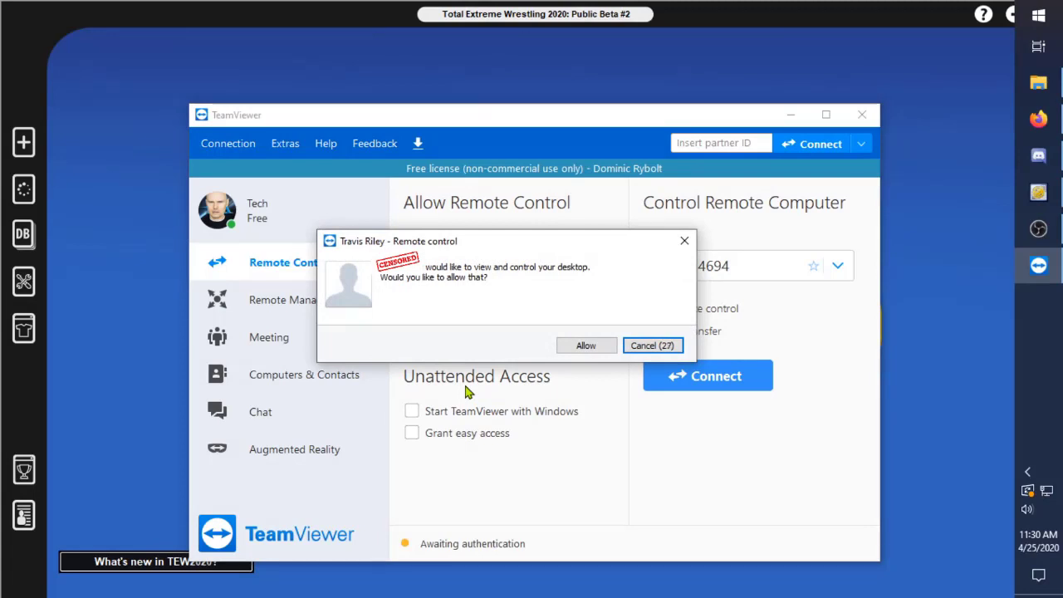
{"action": "left_click", "coordinate": [585, 346]}
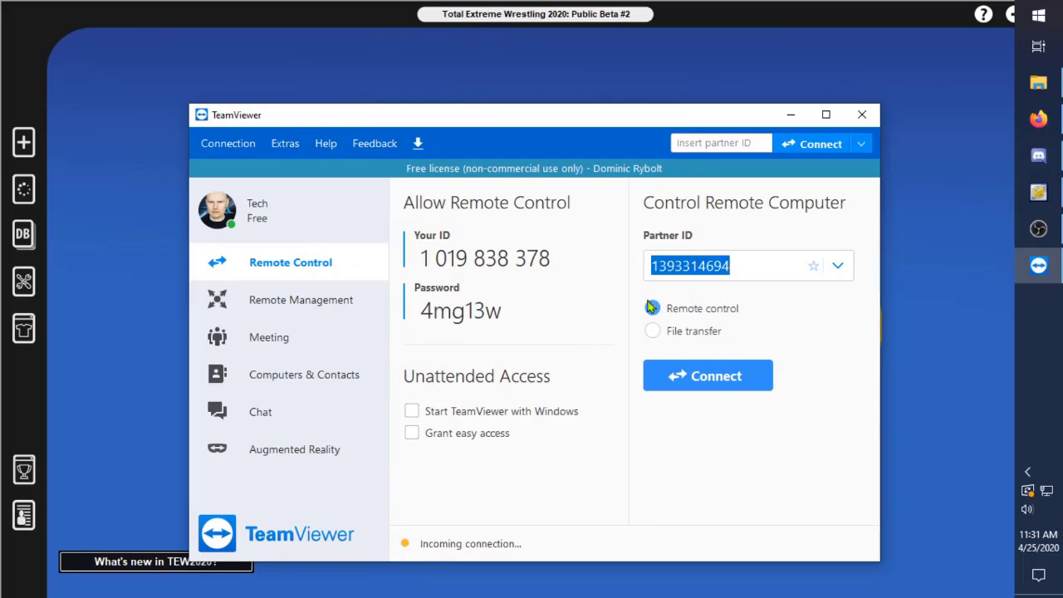
Step: Minimize the TeamViewer window to uncover the TEW2020 title screen
{"action": "left_click", "coordinate": [789, 116]}
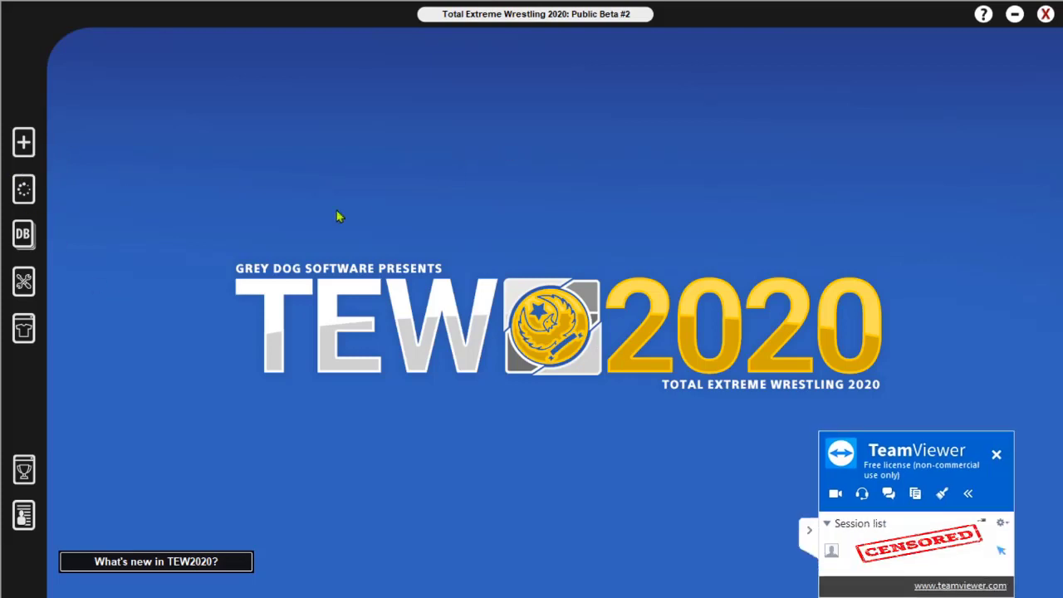
Step: Load the DEMO save as player 1, Triple H (NXT), and show Your Current Settings
{"action": "left_click", "coordinate": [25, 189]}
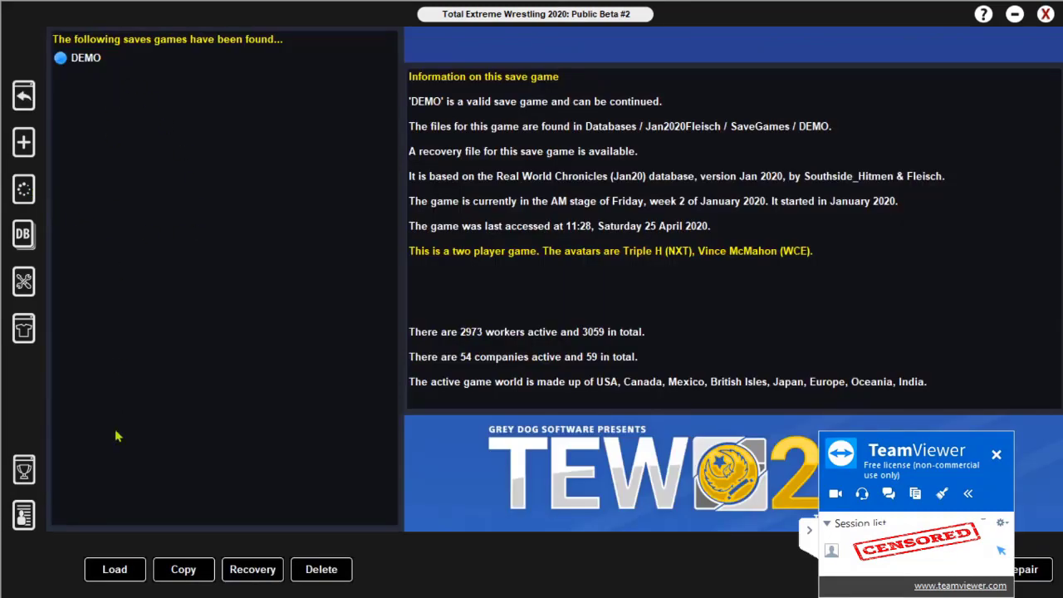
{"action": "left_click", "coordinate": [114, 569]}
{"action": "left_click", "coordinate": [752, 260]}
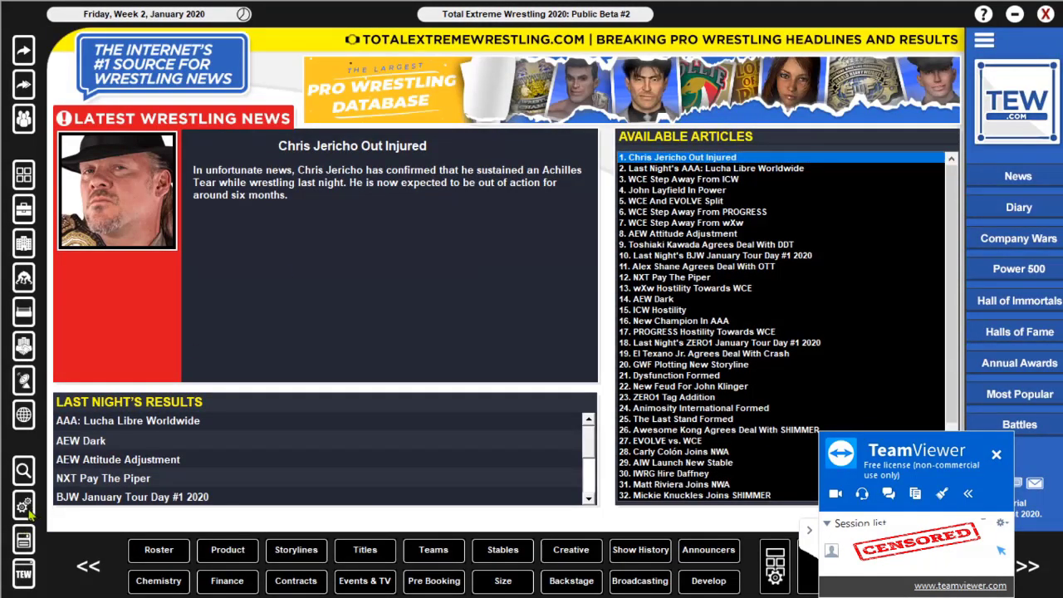
{"action": "left_click", "coordinate": [28, 510]}
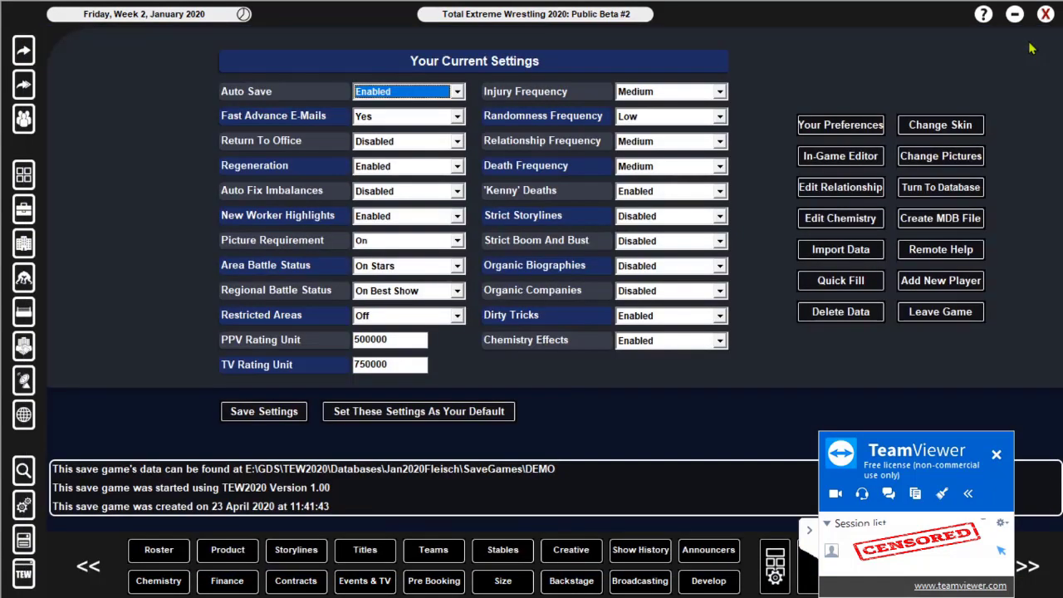
Step: Switch the active player to player 2, Vince McMahon (WCE)
{"action": "left_click", "coordinate": [28, 127]}
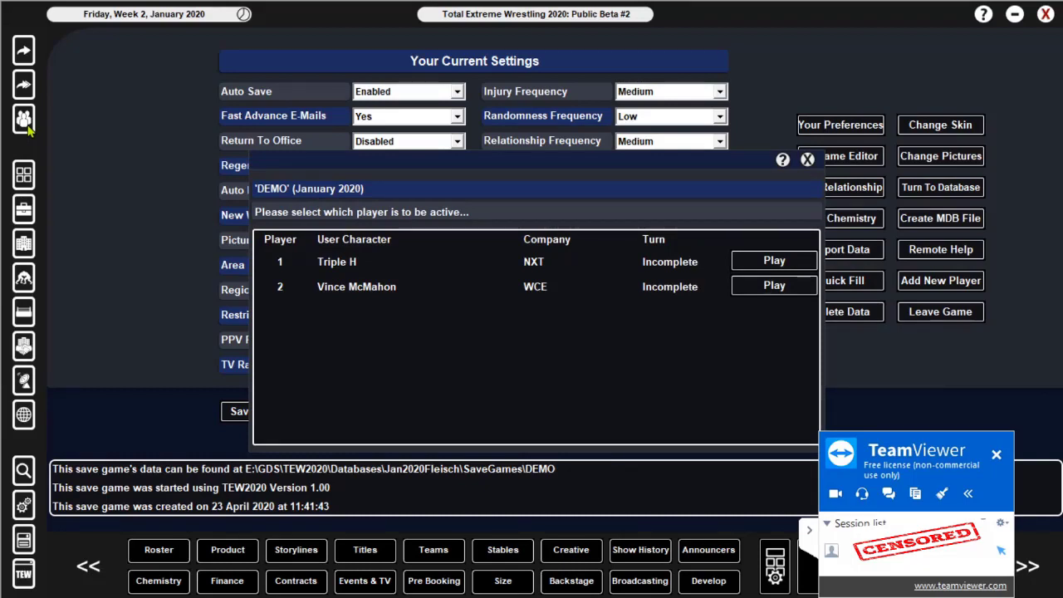
{"action": "left_click", "coordinate": [739, 288]}
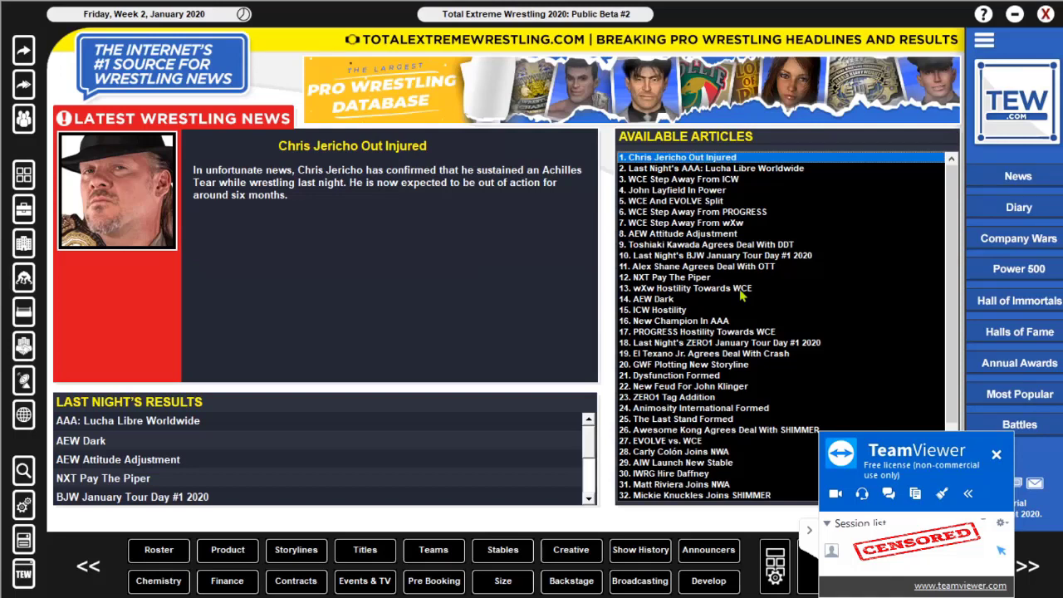
Step: Drag the TeamViewer session panel against the right edge of the screen
{"action": "left_click_drag", "start_coordinate": [882, 455], "coordinate": [931, 454]}
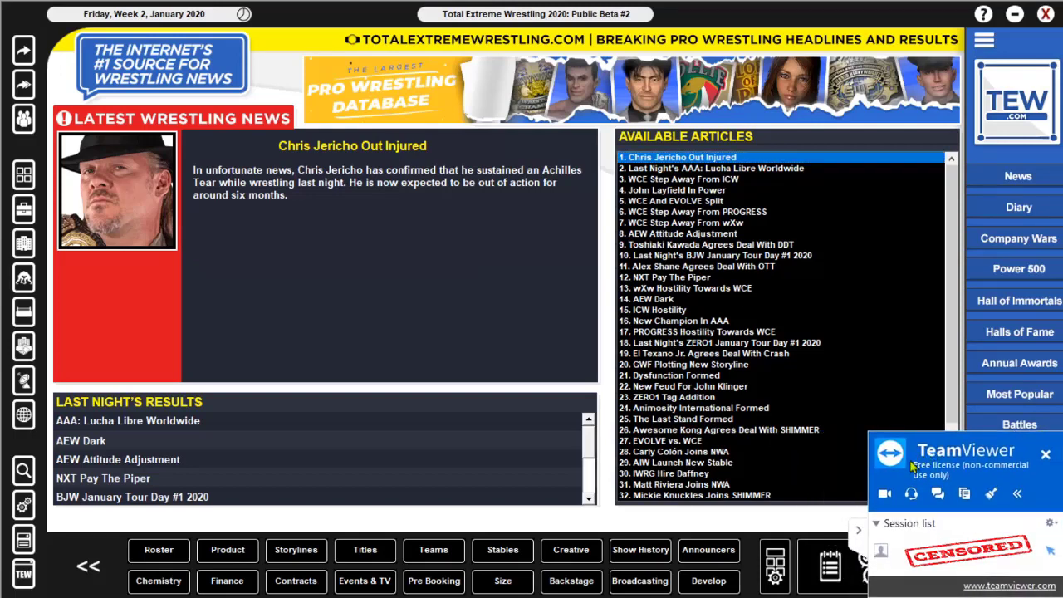